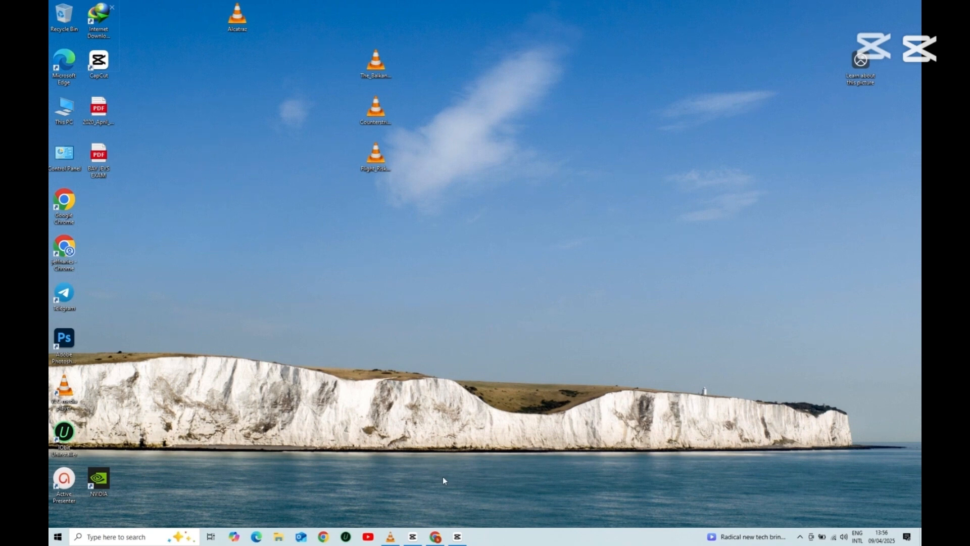
Switch to Chrome, search for rufus and open the Rufus website at rufus.ie/en.
click(435, 536)
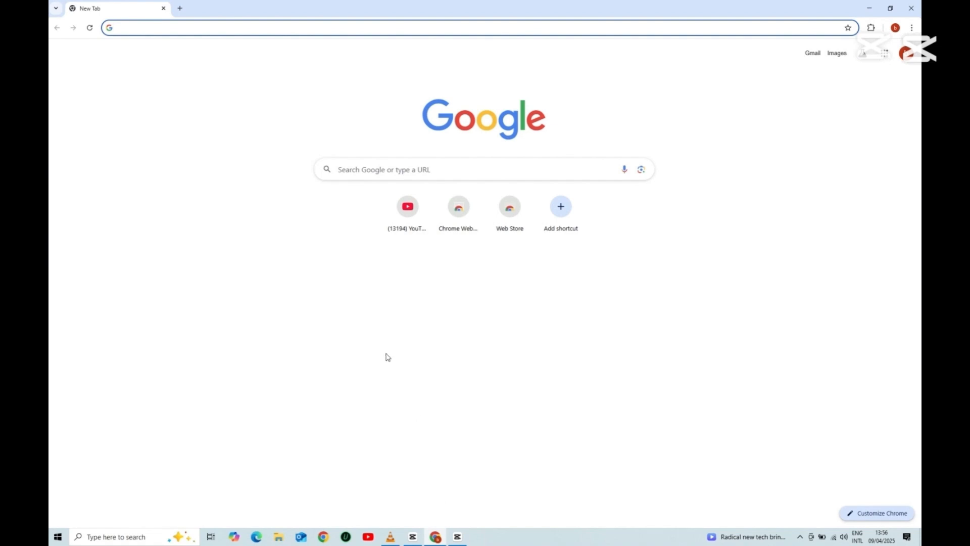
click(201, 30)
text(rufus)
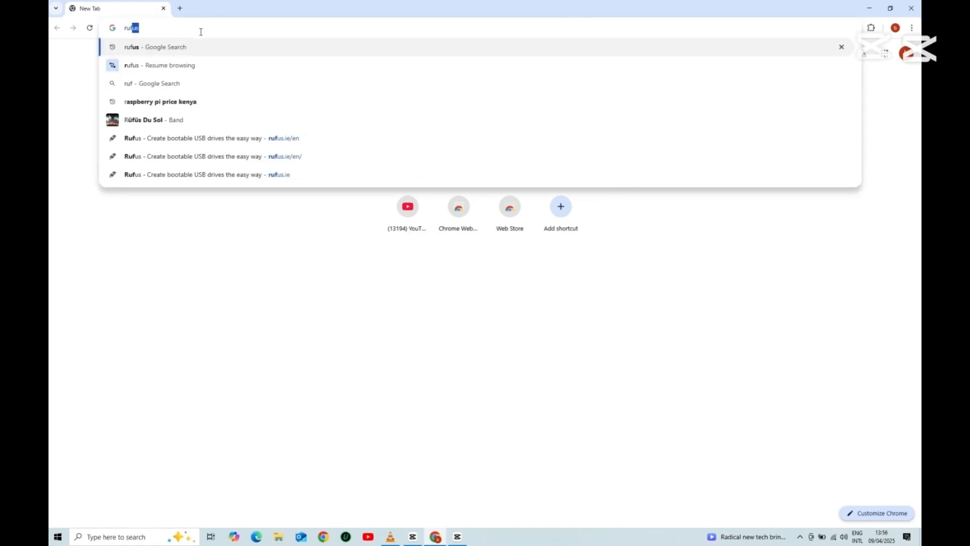
key(Return)
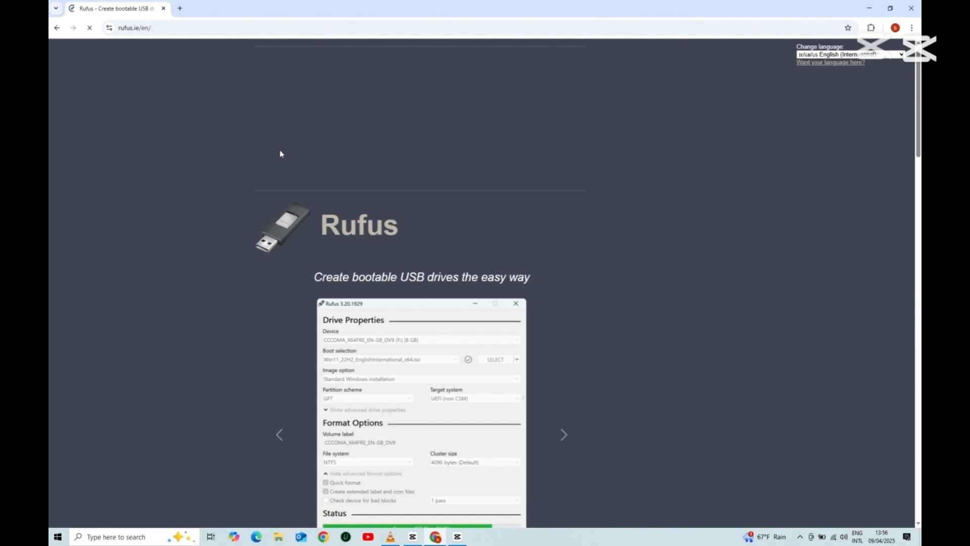
Download the standard Windows x64 release rufus-4.7.exe and launch the downloaded program.
scroll(356, 186, down, 8)
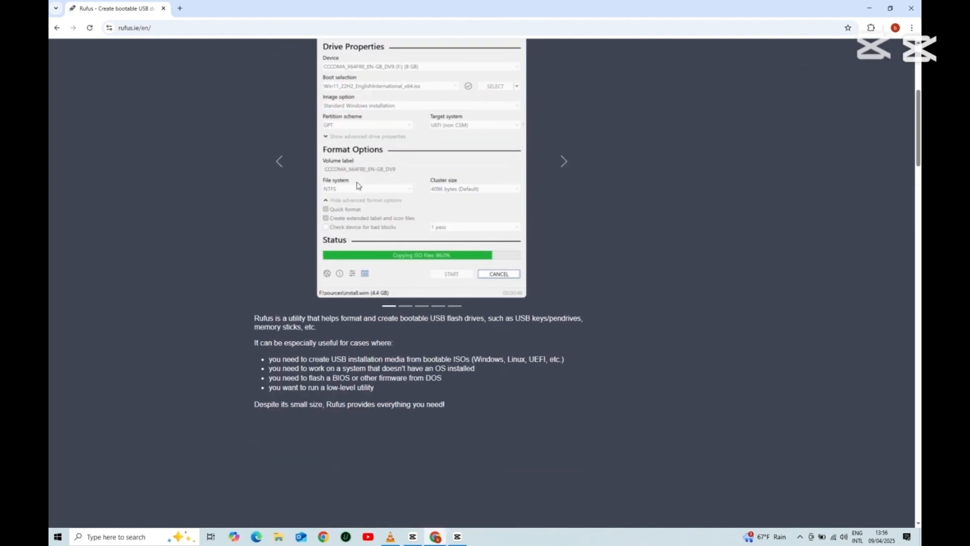
scroll(356, 181, down, 4)
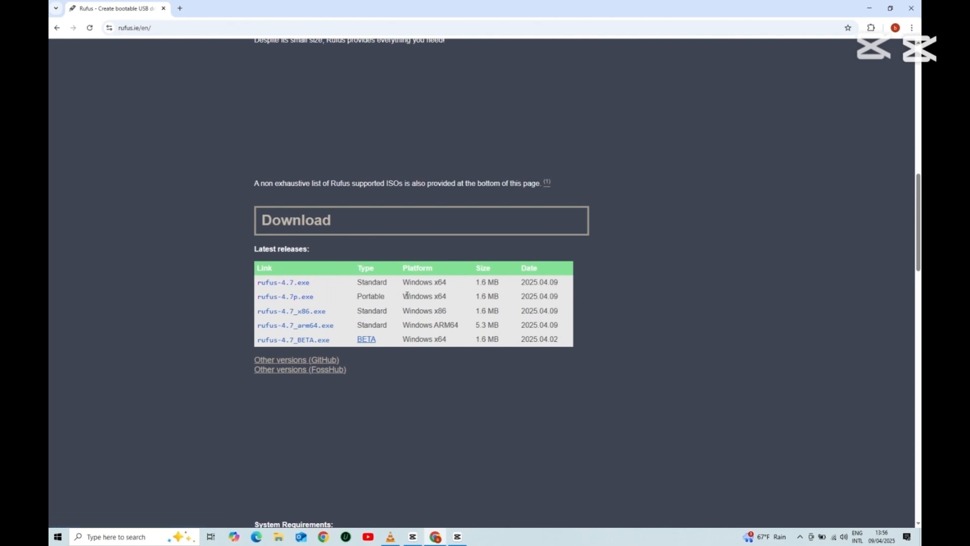
click(275, 287)
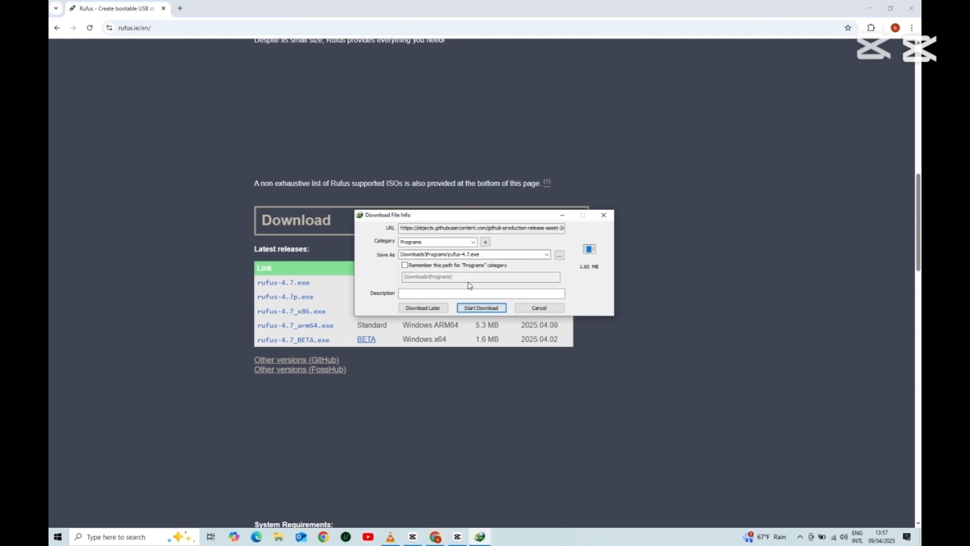
click(460, 307)
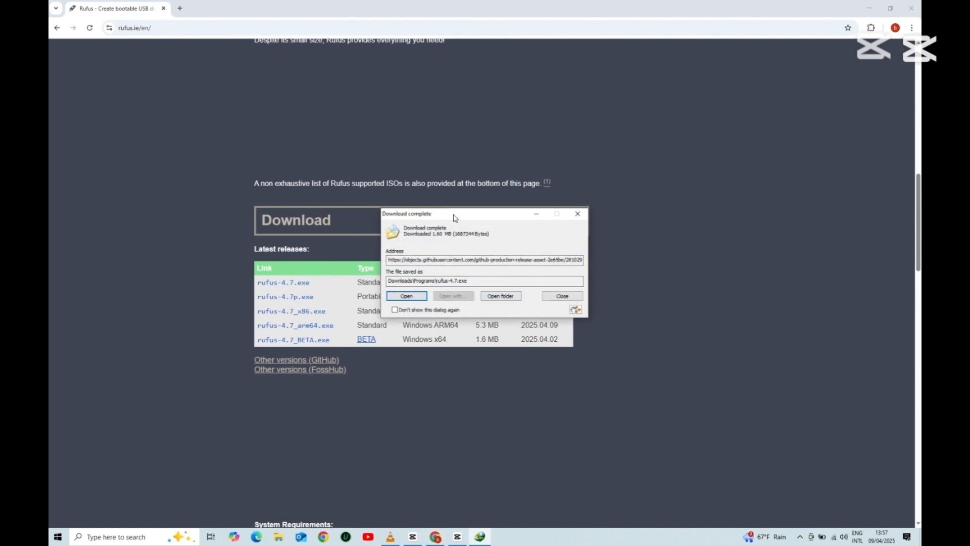
drag(455, 217, 494, 119)
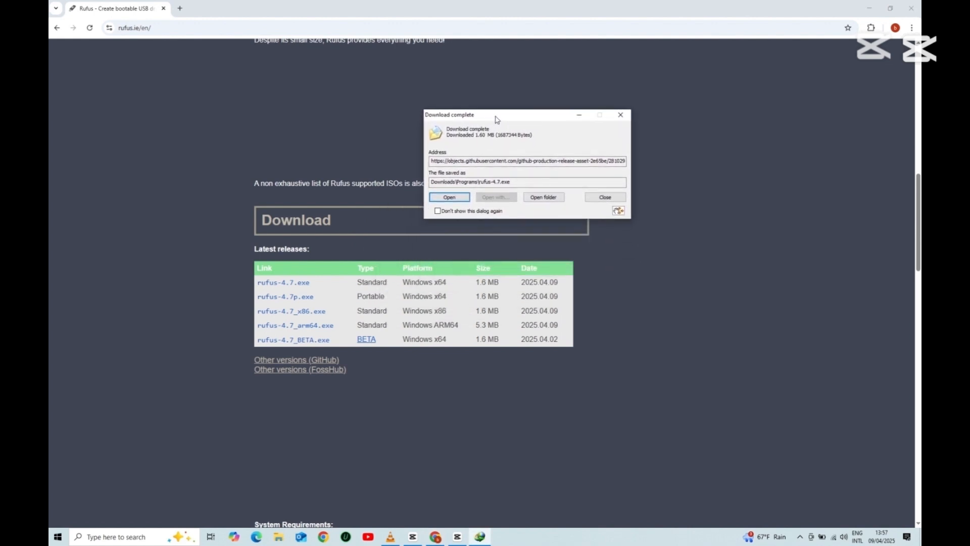
click(451, 198)
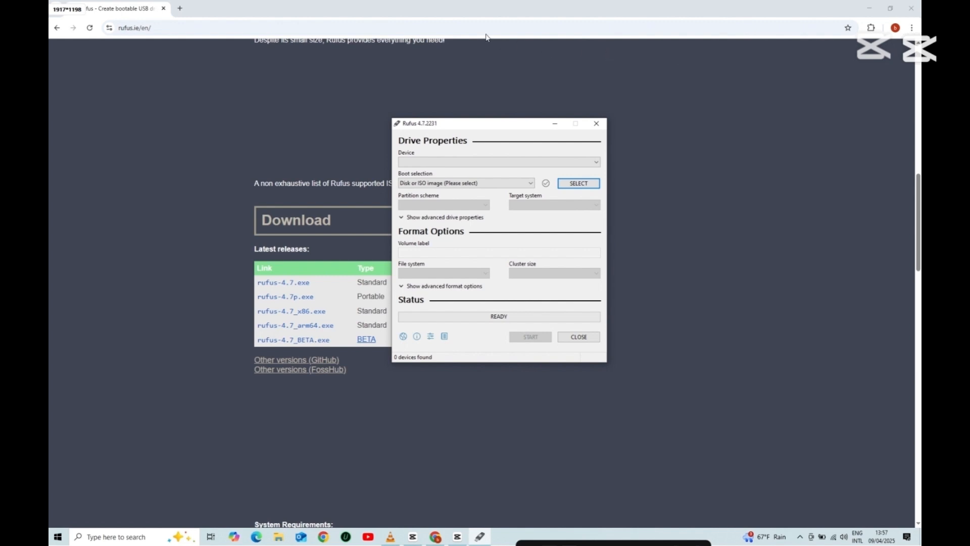
Search for windows 11 iso download in a new browser tab and open Microsoft's Download Windows 11 page.
click(180, 8)
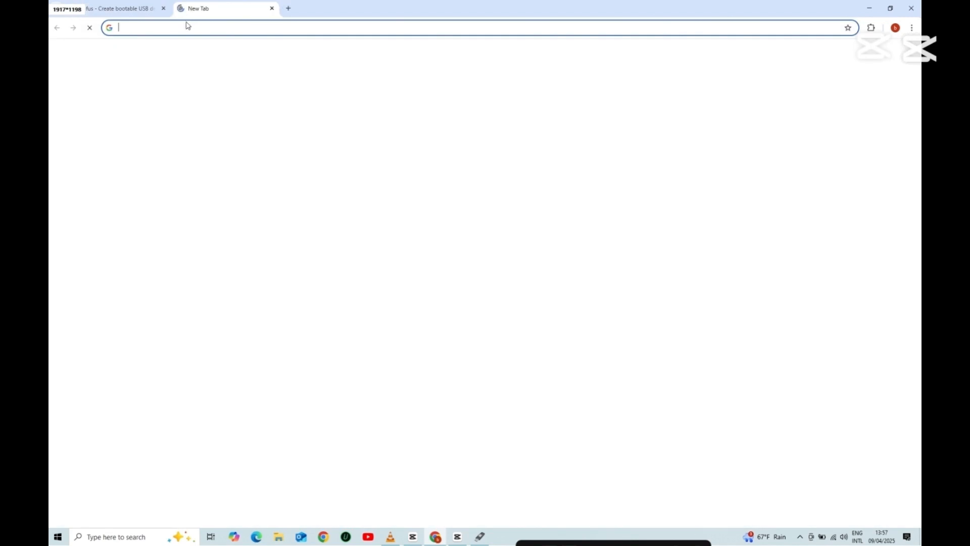
click(183, 28)
text(wi)
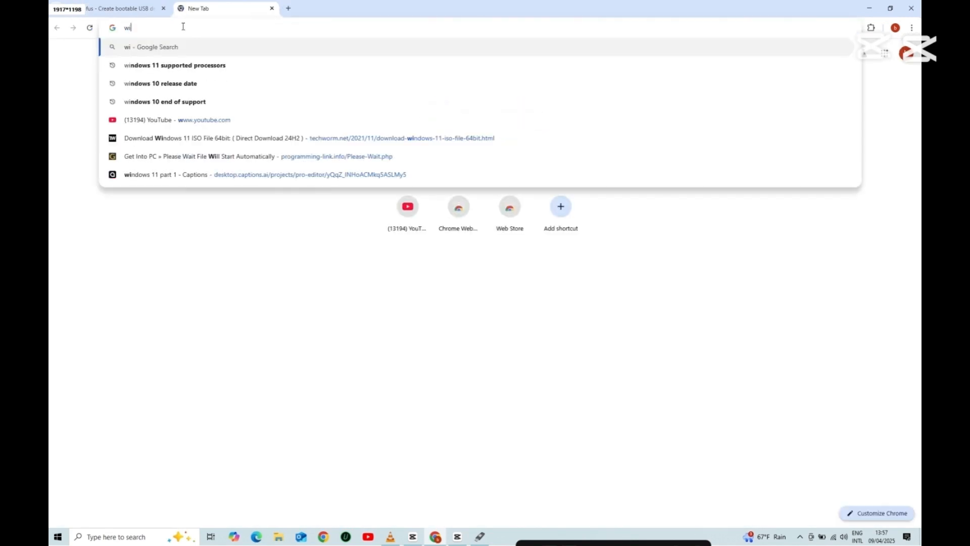
text(ndows 1)
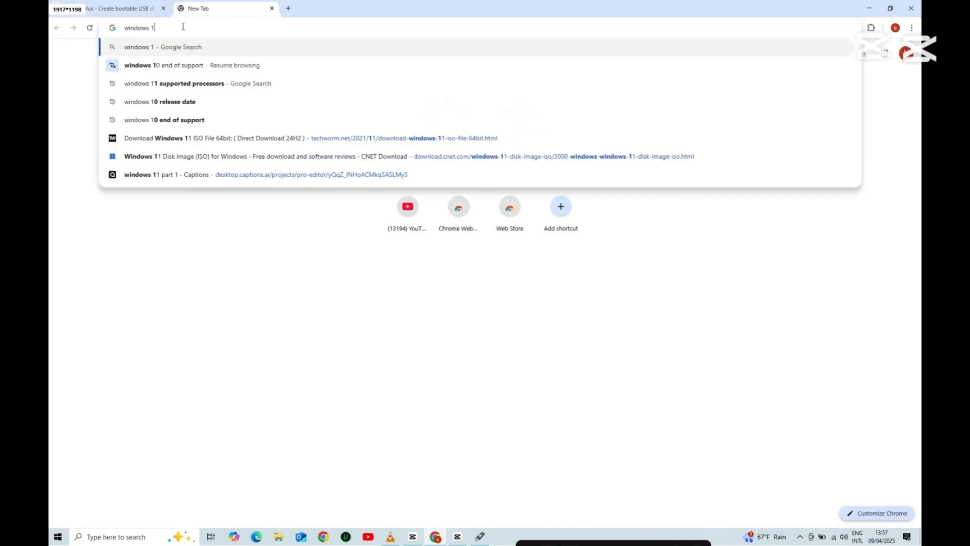
text(1 iso)
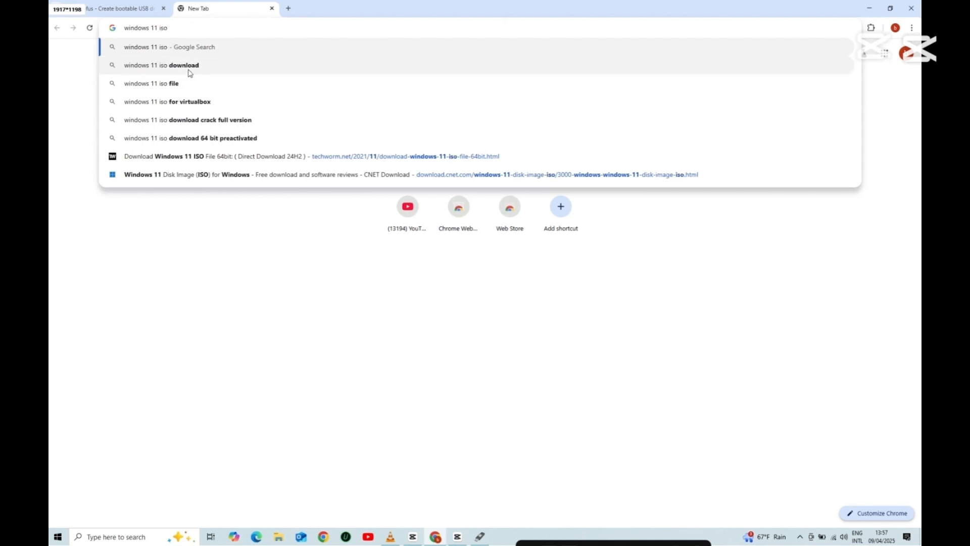
click(187, 69)
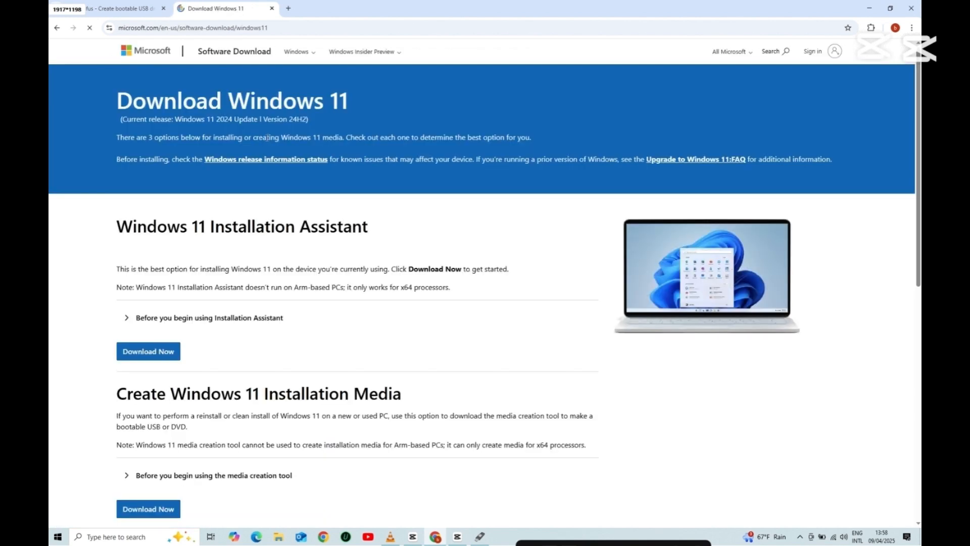
Choose Windows 11 (multi-edition ISO for x64 devices) as the disk image and request its download.
scroll(263, 132, down, 6)
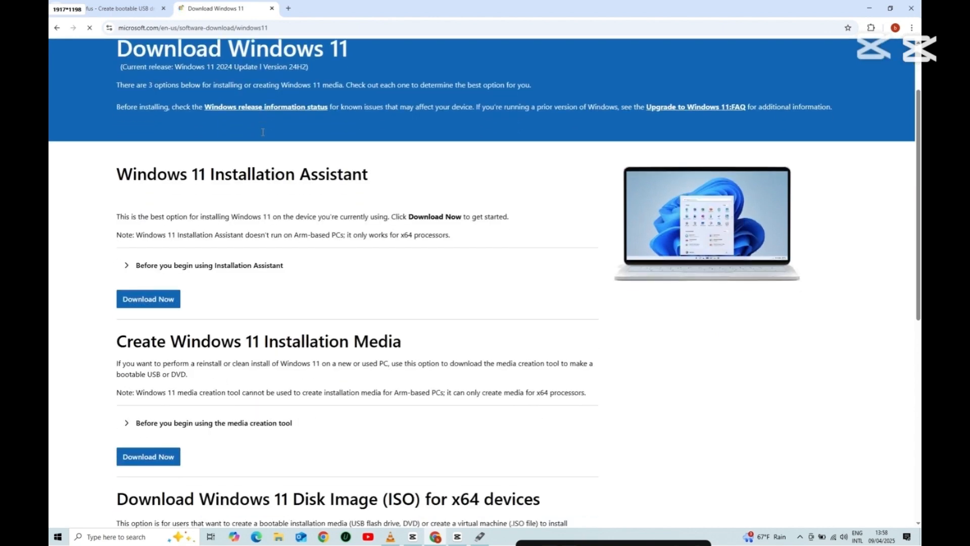
scroll(263, 132, down, 1)
scroll(262, 132, up, 2)
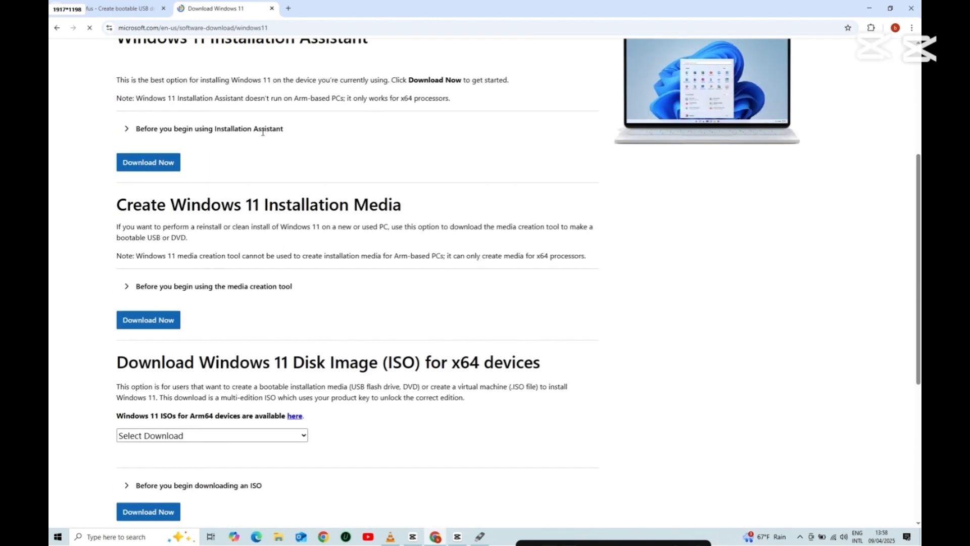
scroll(263, 135, down, 3)
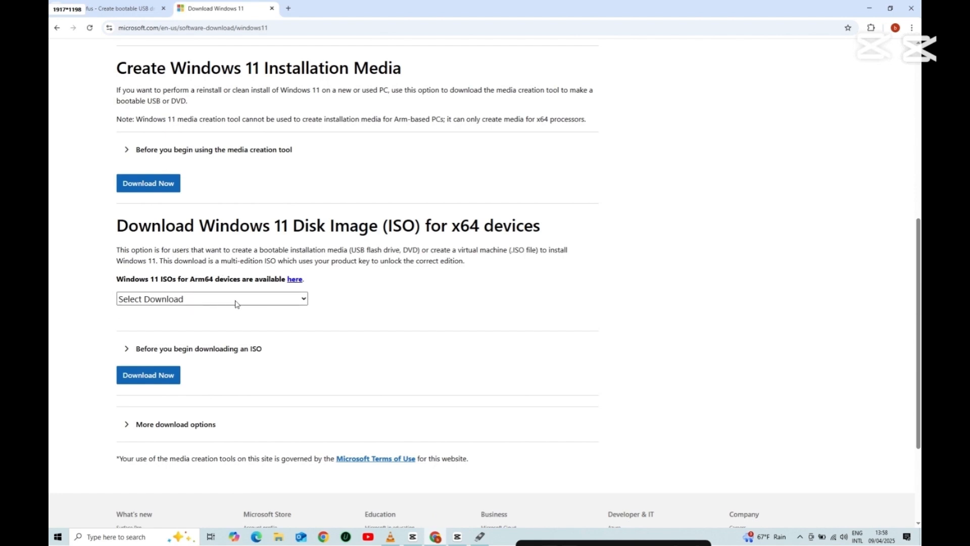
click(303, 300)
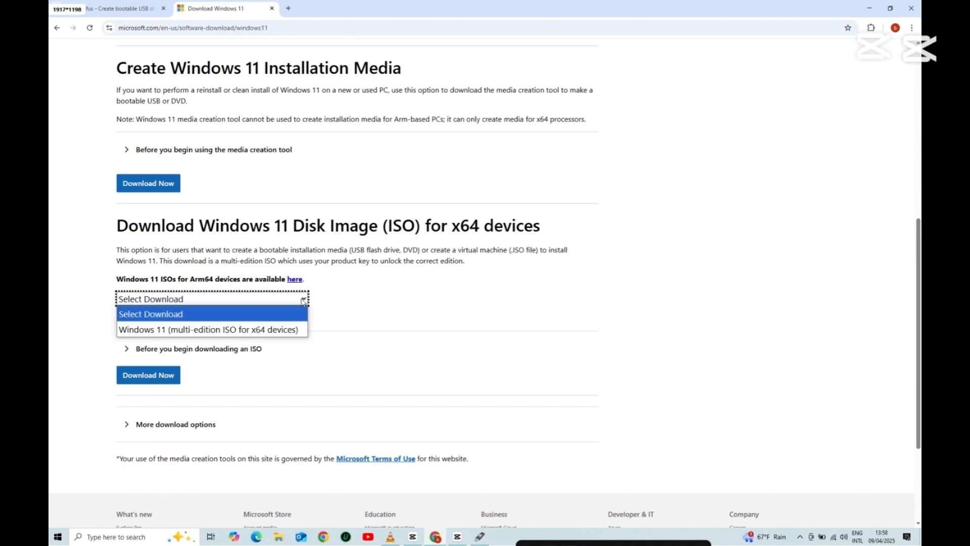
click(223, 334)
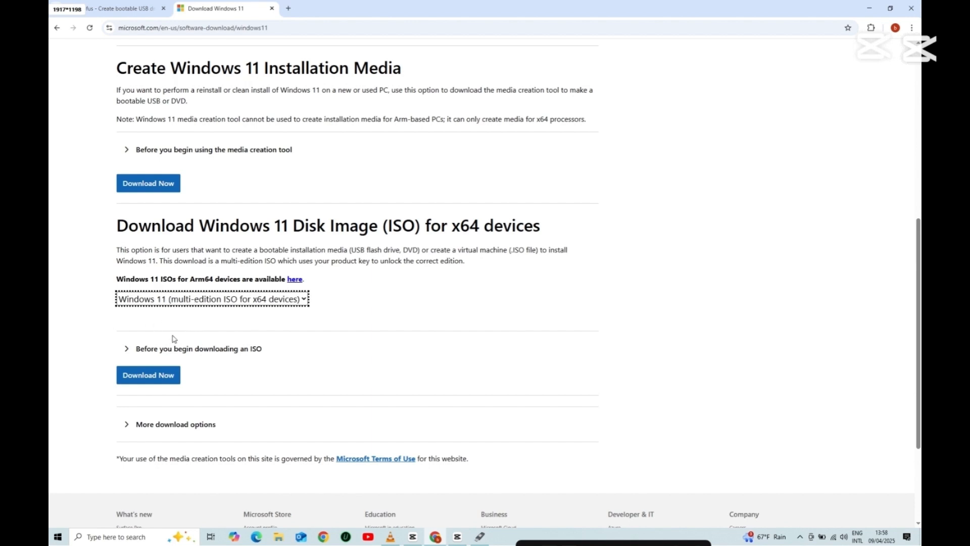
scroll(186, 357, down, 2)
scroll(188, 356, up, 3)
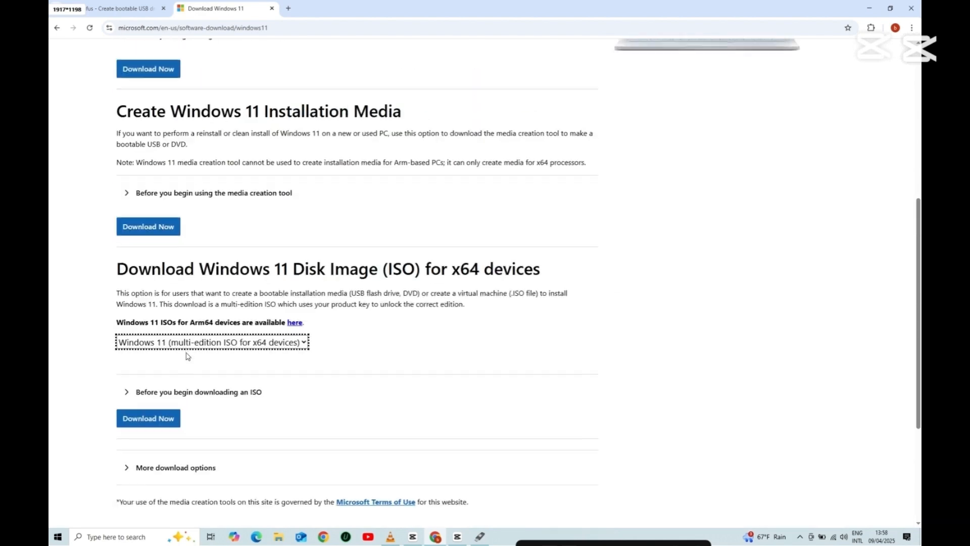
scroll(151, 344, down, 3)
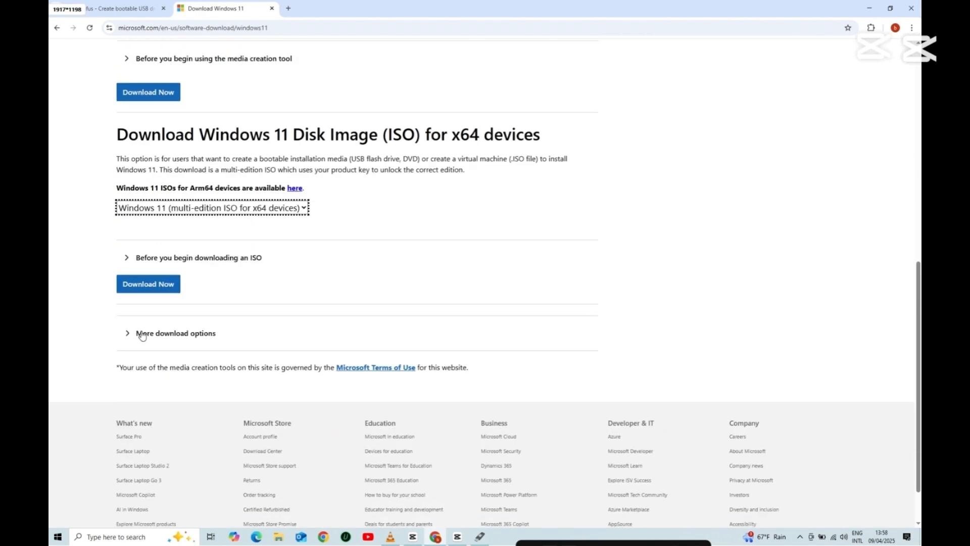
click(144, 286)
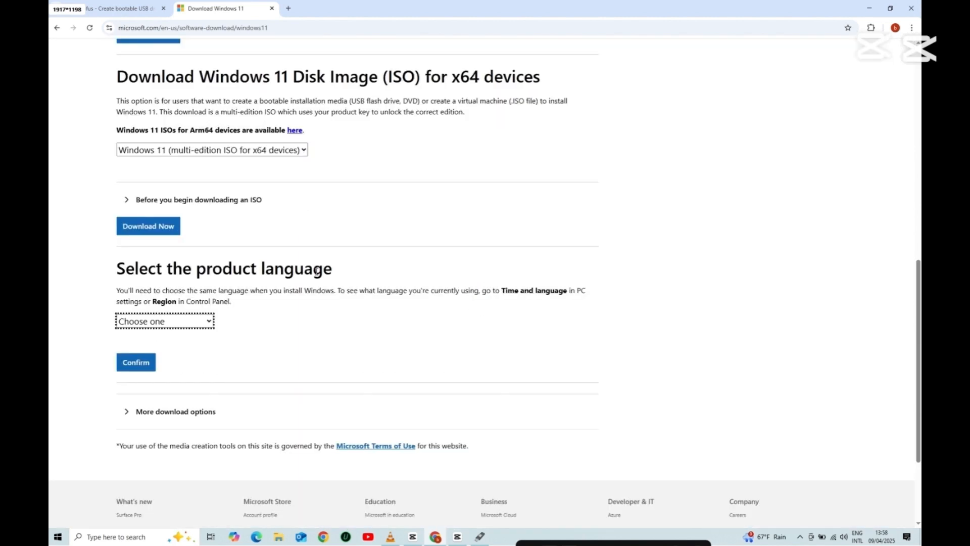
Set the product language to English International and confirm it.
scroll(195, 247, up, 2)
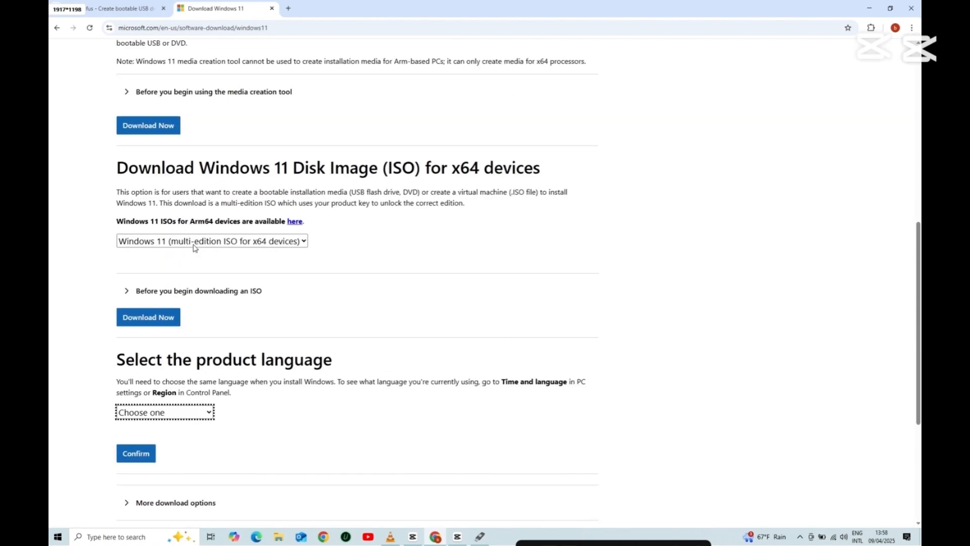
scroll(195, 247, down, 4)
scroll(193, 244, up, 2)
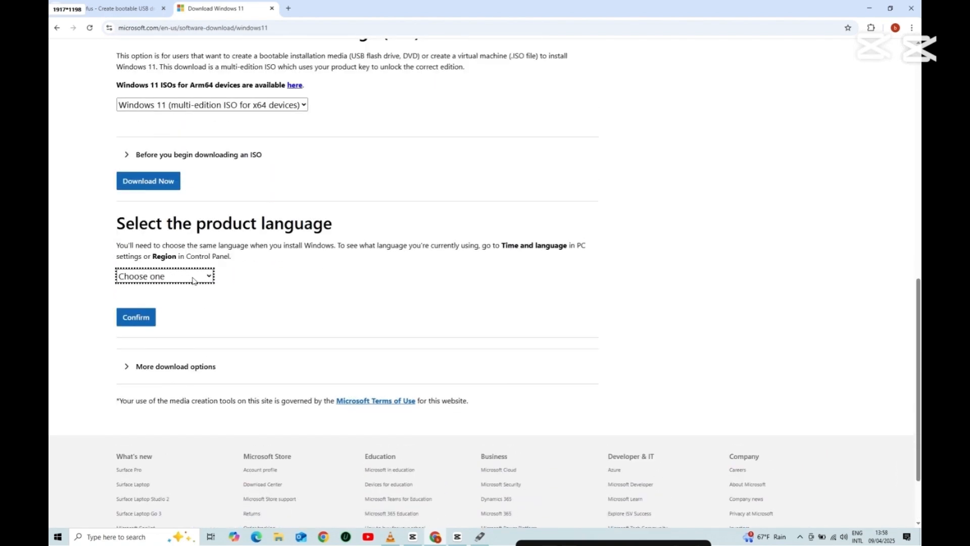
click(196, 277)
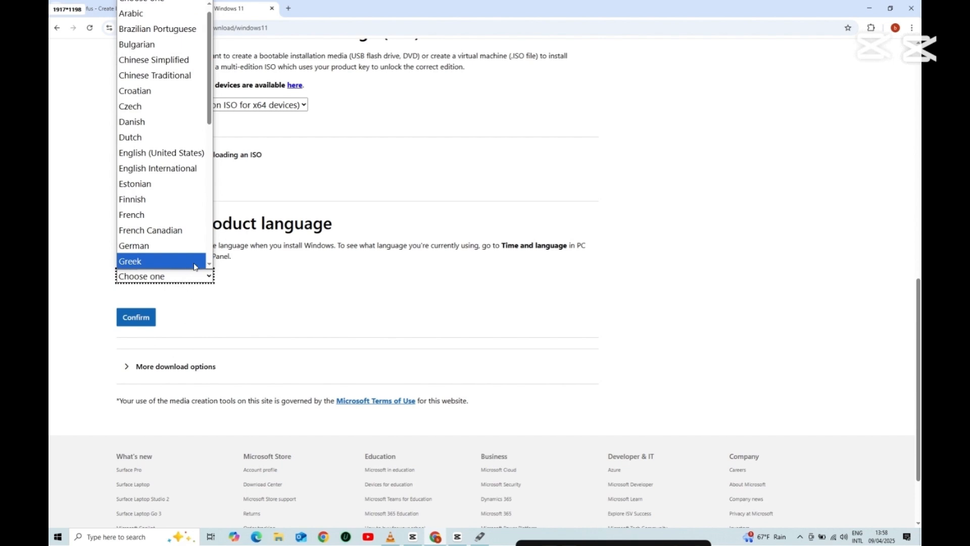
click(168, 175)
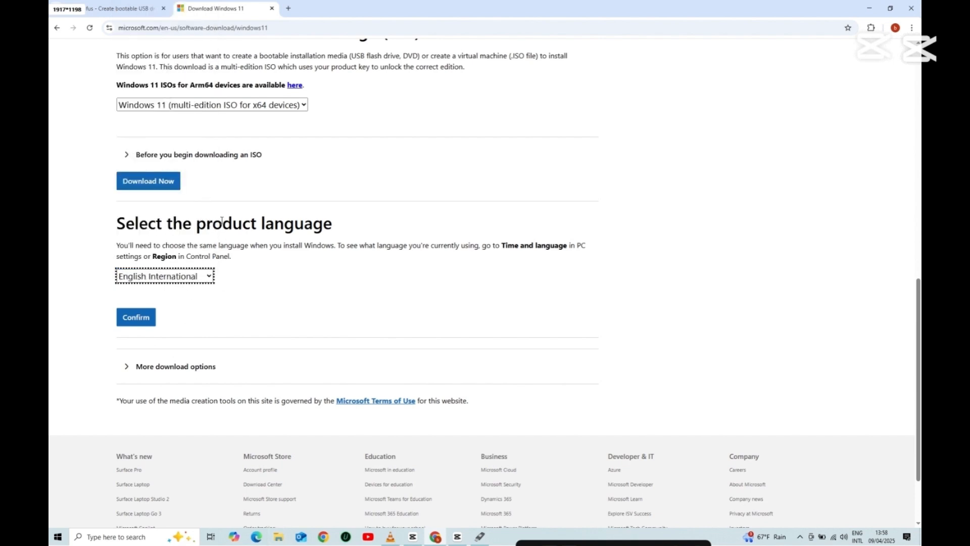
click(134, 316)
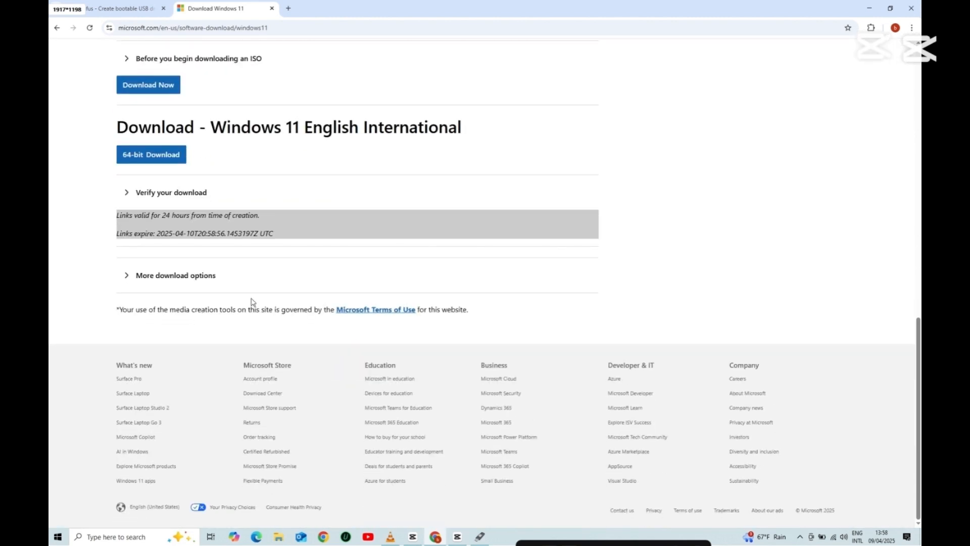
scroll(254, 299, up, 2)
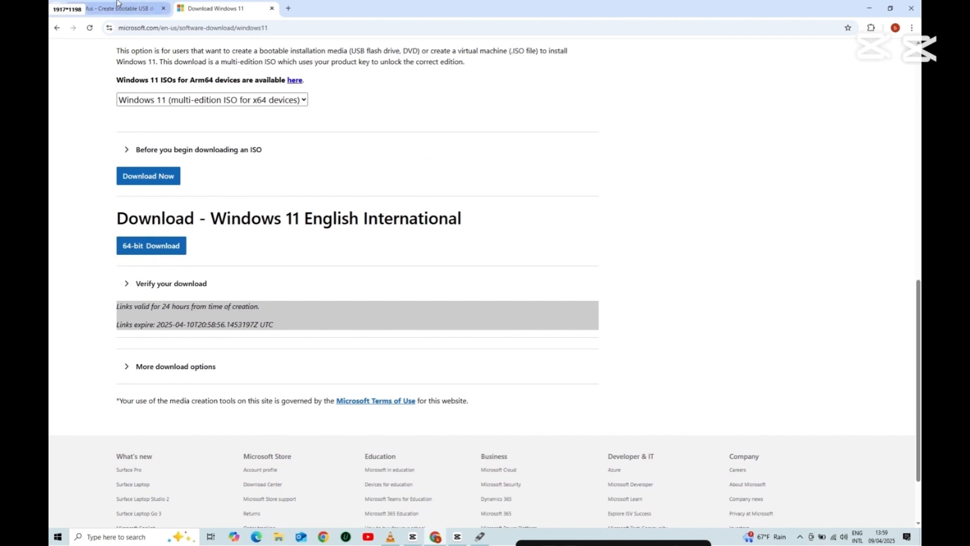
click(140, 251)
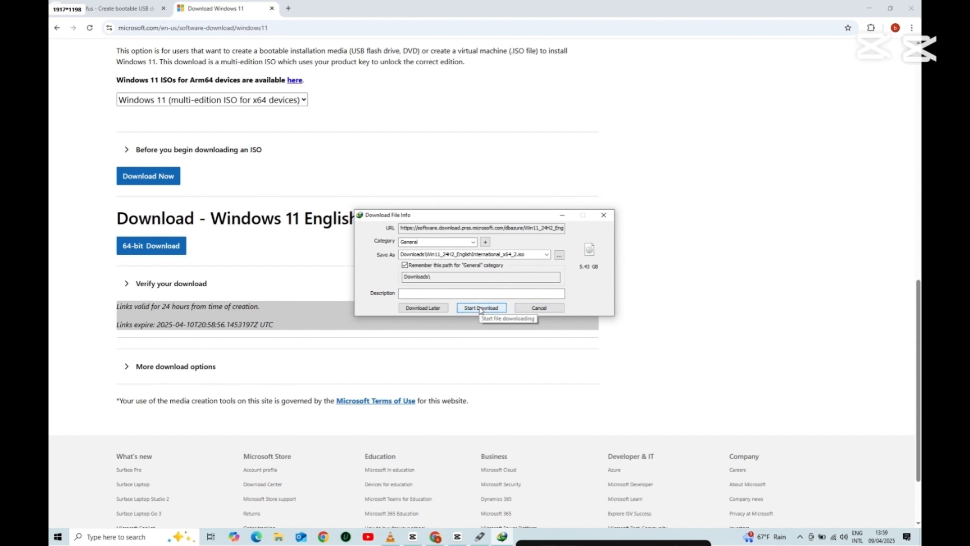
click(533, 309)
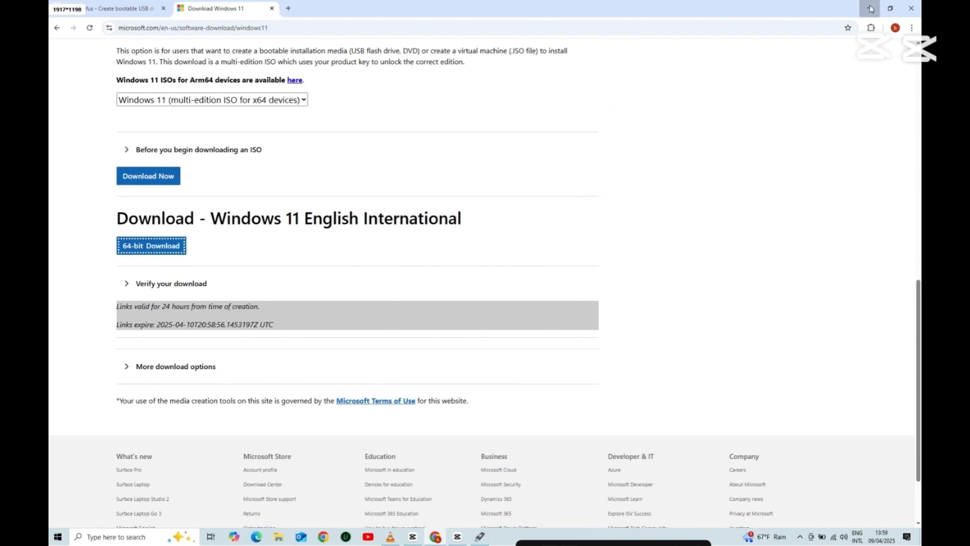
Minimize the browser and open This PC from the desktop.
click(870, 9)
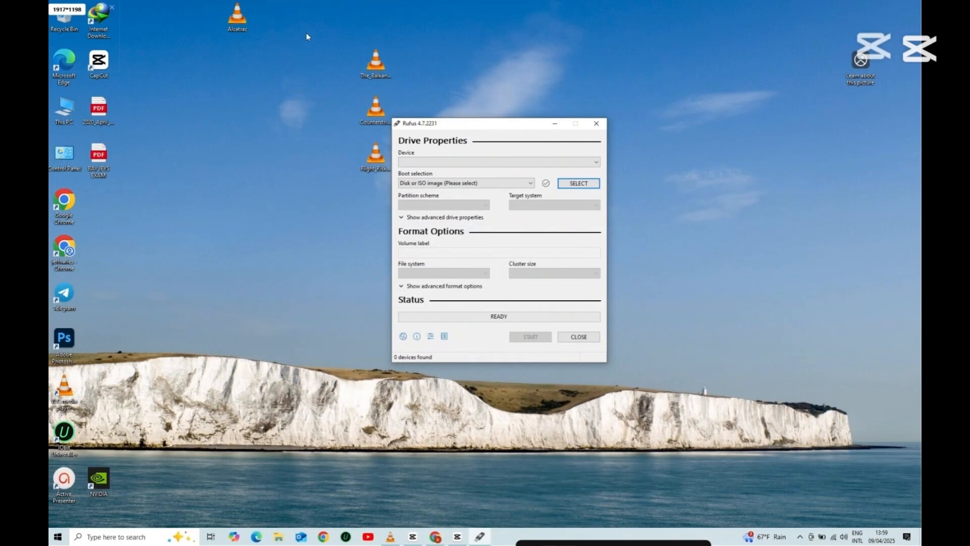
click(64, 106)
double_click(64, 107)
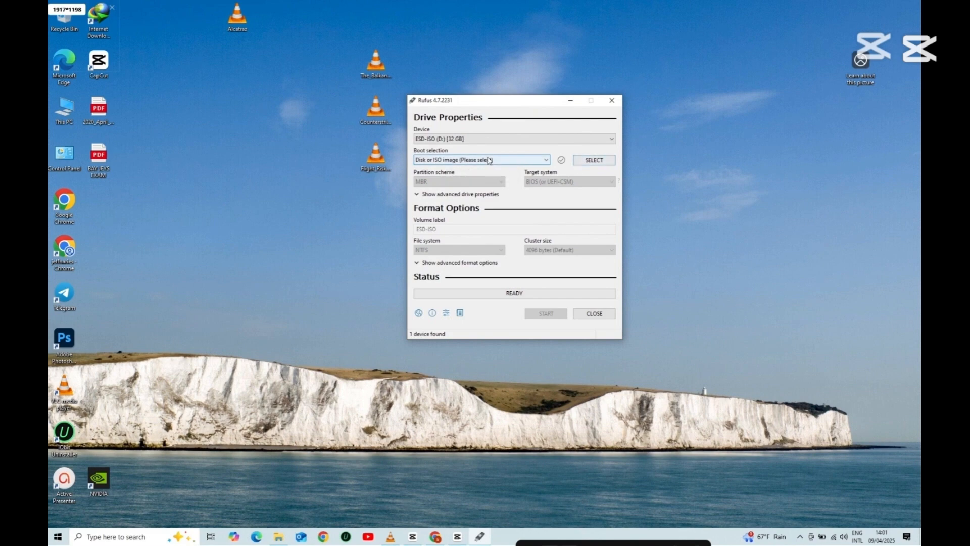
Load Win11_24H2_EnglishInternational_x64 from Downloads as the boot image and set the partition scheme to MBR.
click(590, 160)
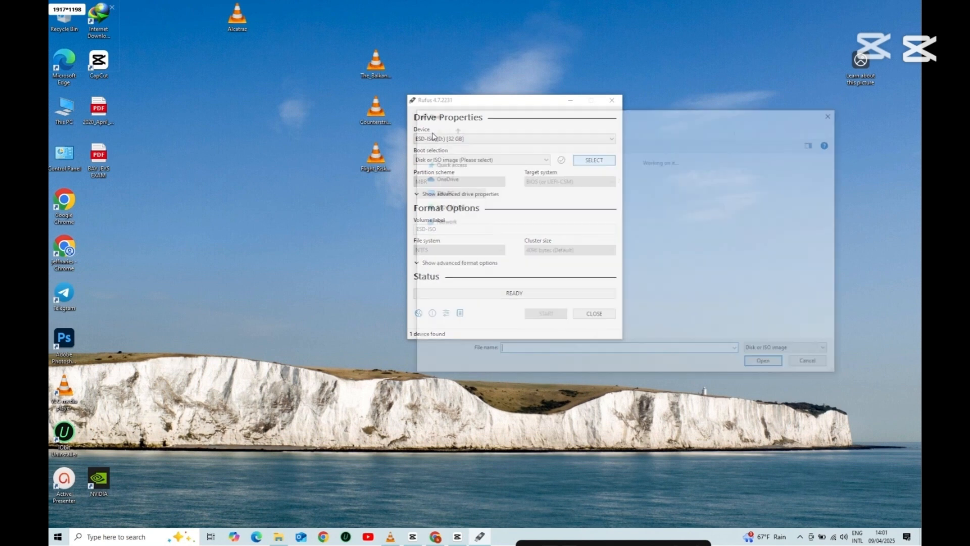
drag(536, 118, 374, 95)
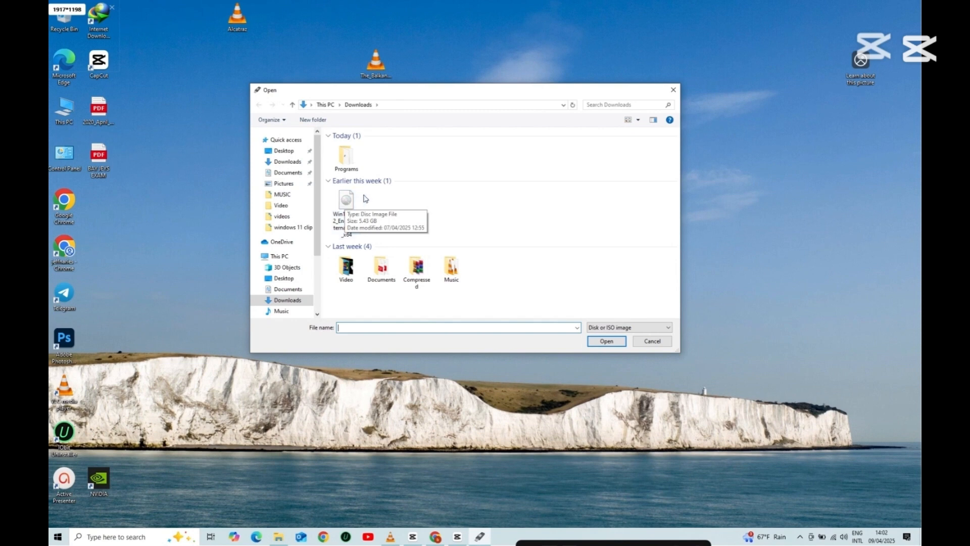
click(346, 208)
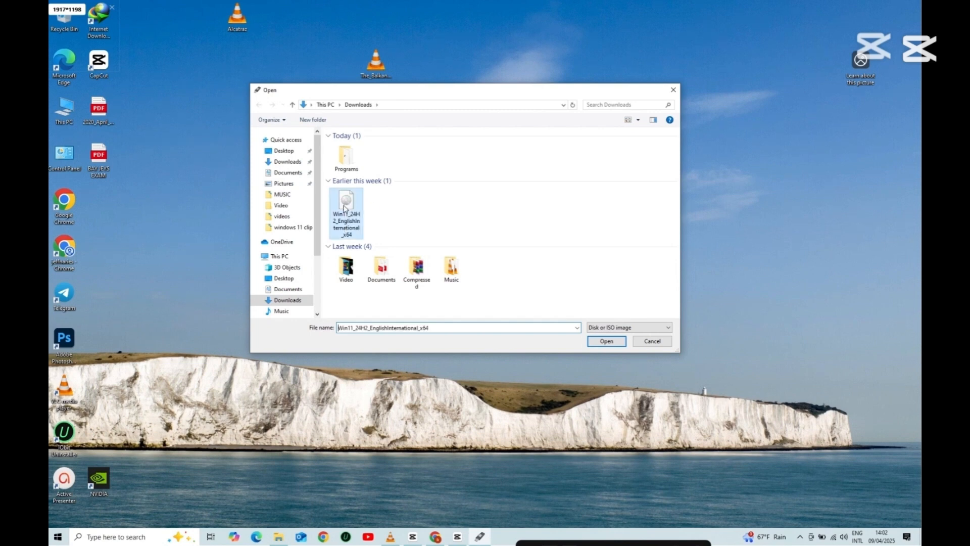
click(597, 344)
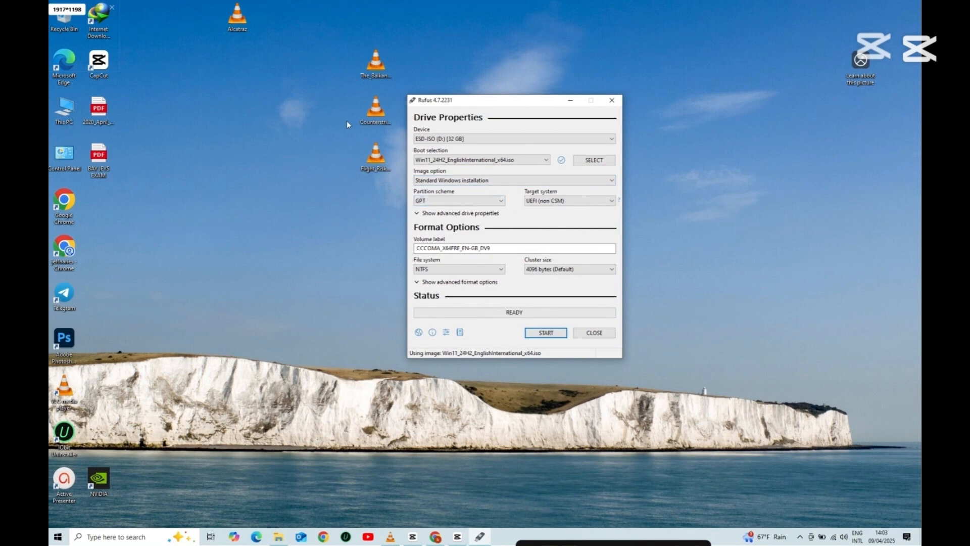
click(501, 203)
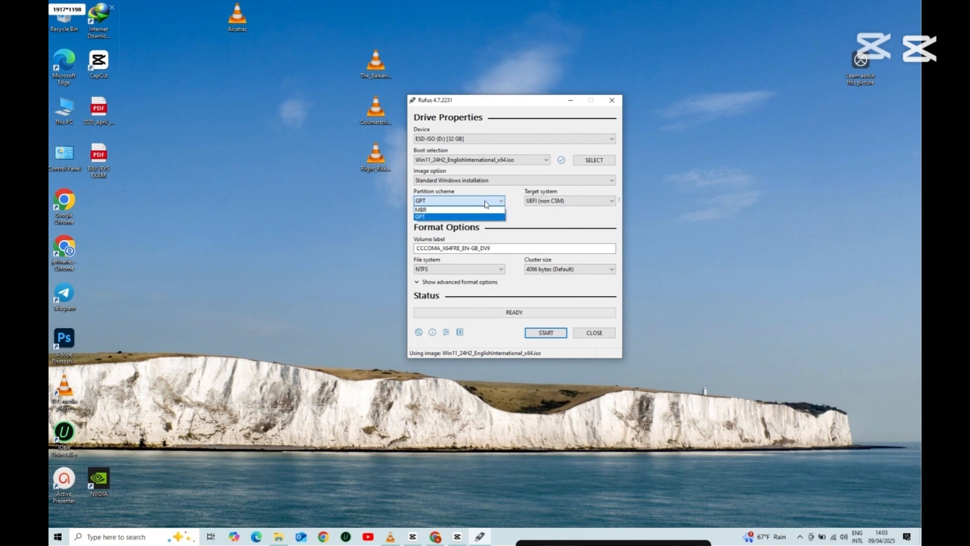
click(458, 212)
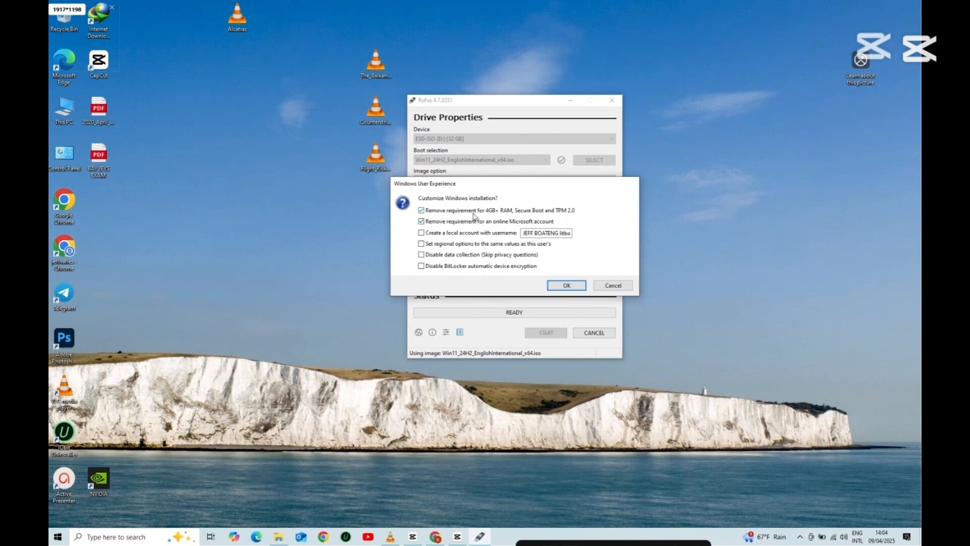
Remove the 4GB+ RAM, Secure Boot, TPM 2.0 and online Microsoft account requirements from the installation, and confirm erasing the ESD-ISO (D:) drive.
click(421, 210)
click(421, 222)
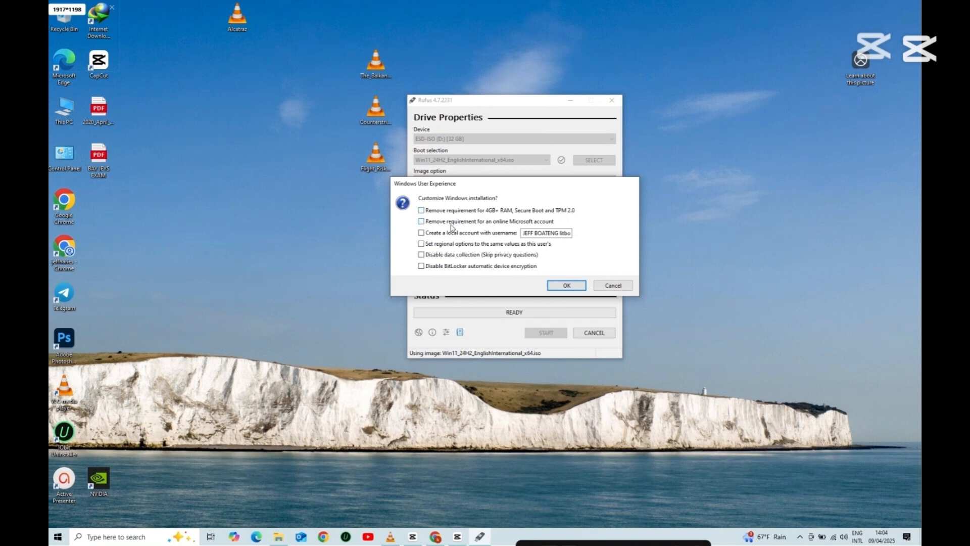
click(421, 210)
click(421, 222)
click(565, 286)
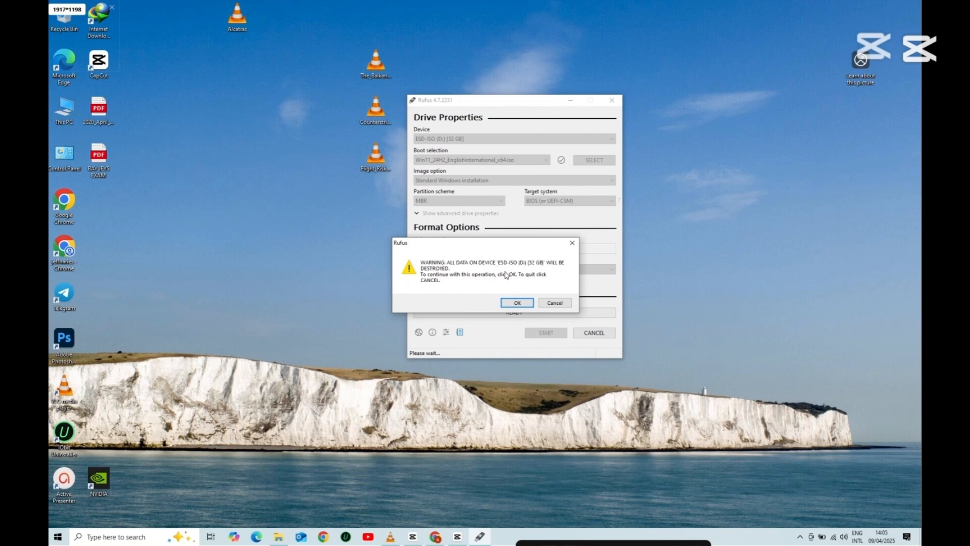
click(516, 303)
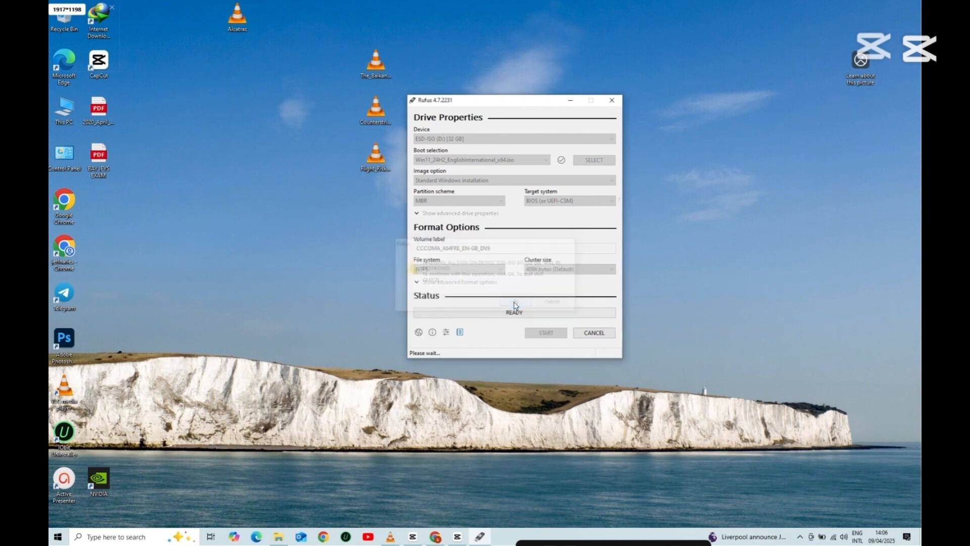